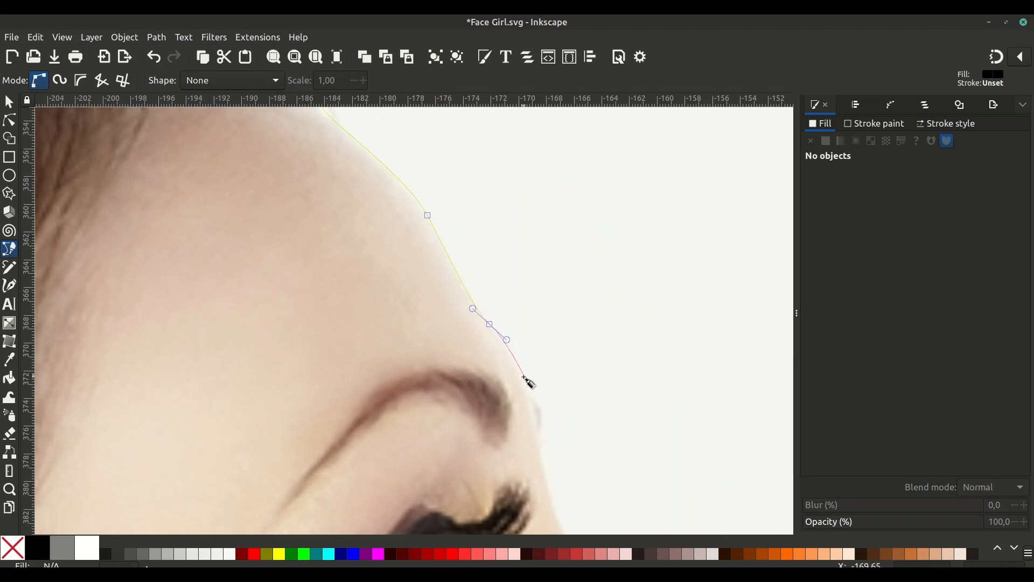
Continue tracing the face outline with Bezier curves from the brow down along the nose
left_click(538, 436)
left_click_drag(431, 356, 453, 407)
left_click_drag(457, 426, 319, 300)
left_click_drag(412, 351, 530, 401)
left_click_drag(560, 442, 567, 467)
left_click_drag(545, 391, 493, 218)
left_click_drag(477, 344, 460, 362)
left_click_drag(426, 402, 424, 424)
Trace the contour of the woman's lips and chin with further Bezier nodes
left_click_drag(419, 425, 377, 343)
scroll(377, 343, "up", 1)
left_click_drag(399, 376, 414, 393)
left_click_drag(447, 432, 477, 344)
left_click_drag(423, 381, 338, 292)
left_click(426, 409)
left_click_drag(381, 326, 401, 358)
left_click_drag(384, 398, 368, 238)
left_click_drag(354, 291, 329, 147)
left_click_drag(382, 235, 395, 305)
Trace the underside of the jaw and the front of the neck down to the shoulder
left_click_drag(268, 404, 193, 420)
left_click_drag(234, 404, 468, 302)
left_click_drag(231, 316, 285, 187)
left_click_drag(119, 433, 203, 272)
left_click_drag(167, 405, 164, 464)
left_click_drag(163, 464, 193, 116)
left_click_drag(193, 272, 199, 296)
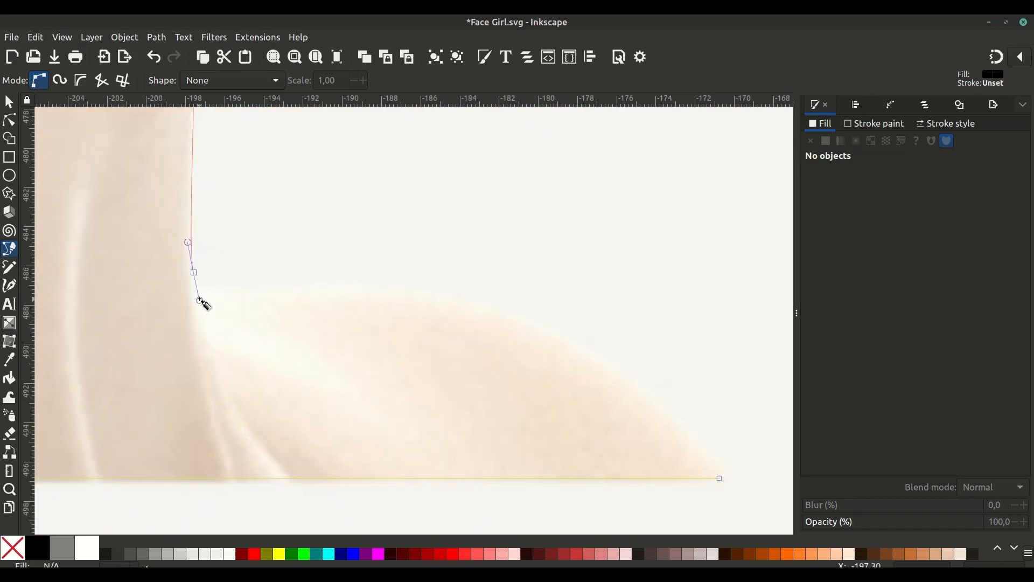
Trace the top of the shoulder and close the path at its starting node on the lower edge
left_click_drag(473, 295, 550, 326)
left_click_drag(603, 345, 349, 141)
left_click_drag(466, 276, 504, 355)
scroll(426, 257, "down", 2)
scroll(427, 258, "down", 5)
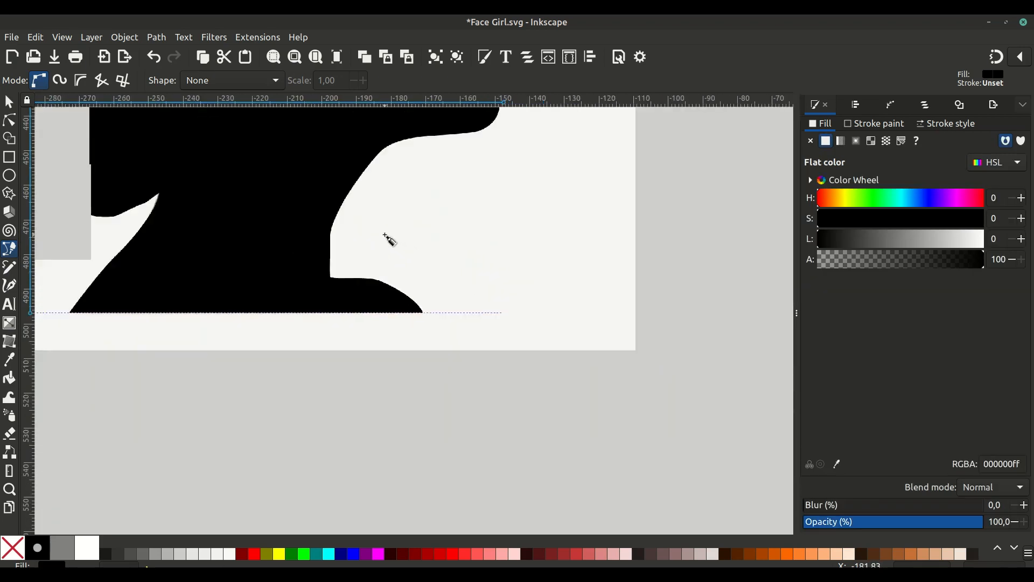
Move the finished black silhouette off the portrait photo to the empty area below it
left_click(8, 102)
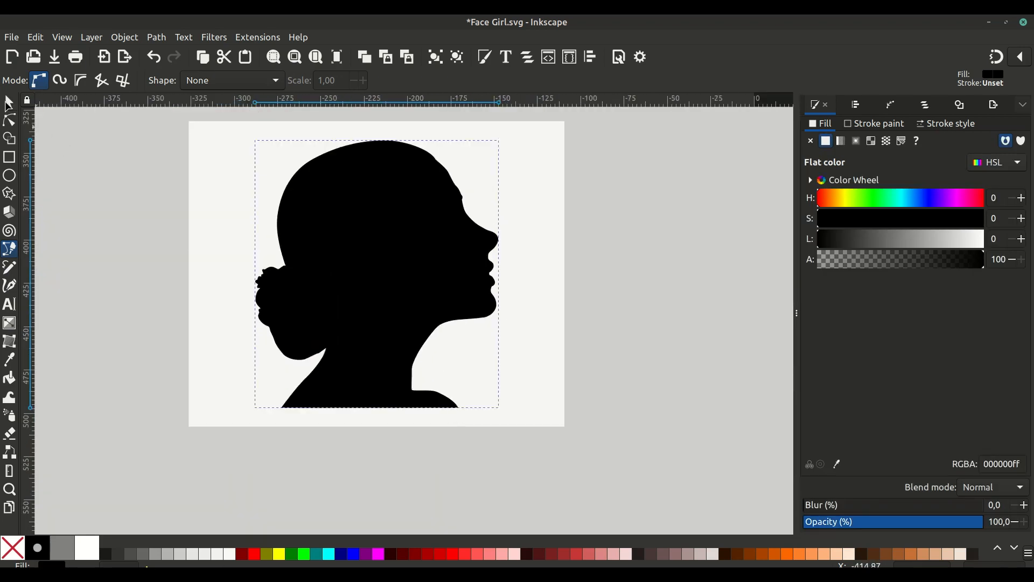
left_click(127, 280)
left_click_drag(377, 270, 142, 280)
left_click_drag(268, 355, 428, 451)
key("minus")
scroll(426, 437, "down", 6)
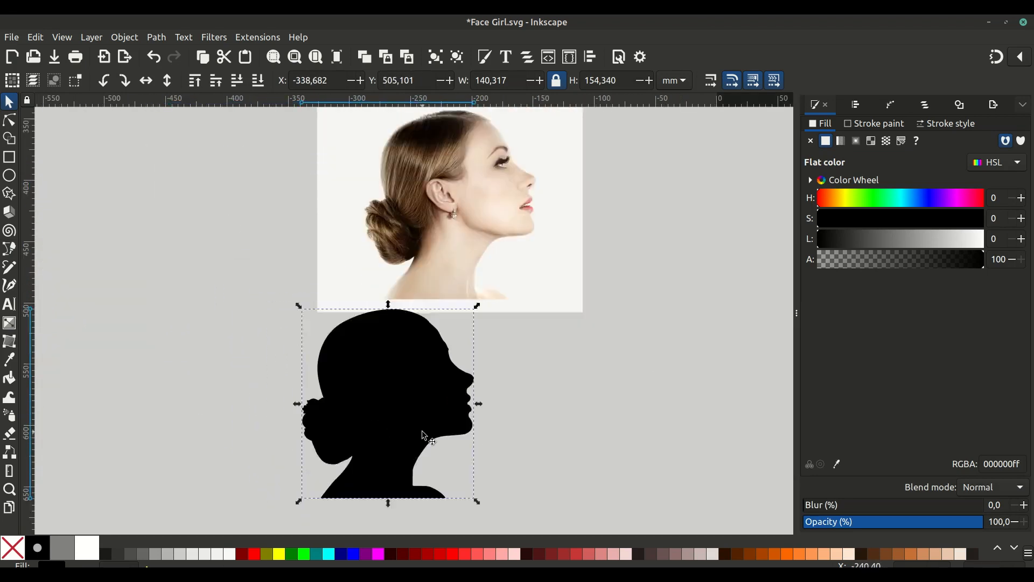
Move the silhouette beside the dark flower picture, to X -118.283, Y 723.961 mm
scroll(428, 333, "down", 3)
scroll(427, 333, "right", 3)
left_click_drag(337, 157, 424, 319)
scroll(424, 319, "down", 2)
scroll(424, 318, "right", 1)
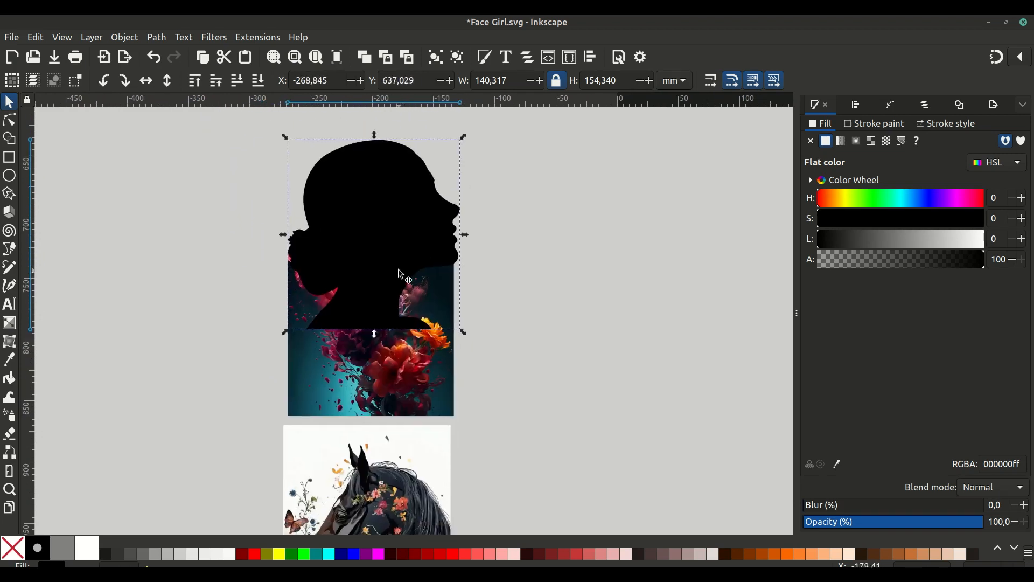
left_click_drag(401, 237, 590, 347)
scroll(529, 277, "down", 2)
scroll(529, 276, "right", 2)
scroll(529, 276, "down", 2)
scroll(528, 276, "right", 2)
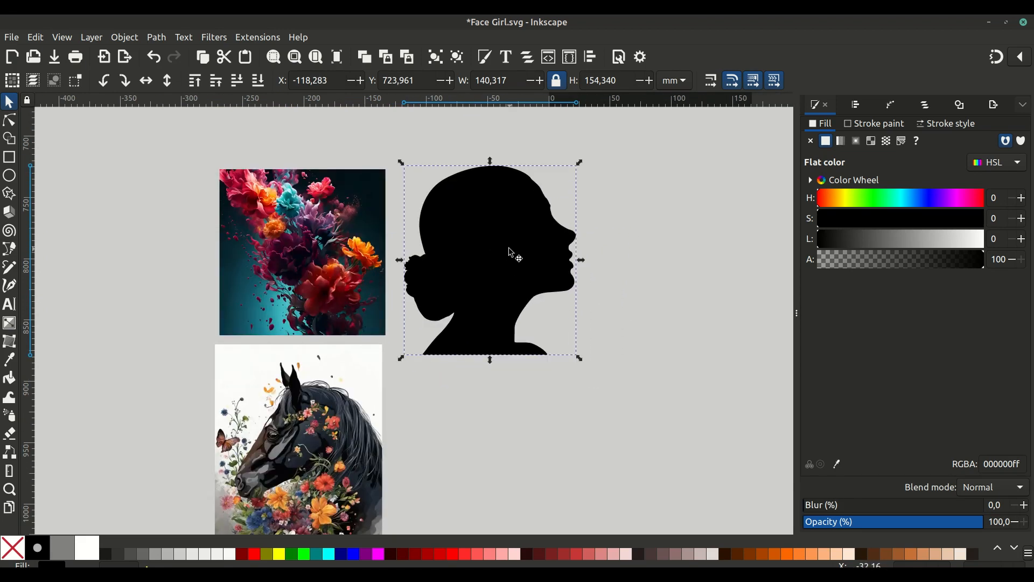
Duplicate the silhouette and place the copy below the original, beside the horse picture
right_click(510, 249)
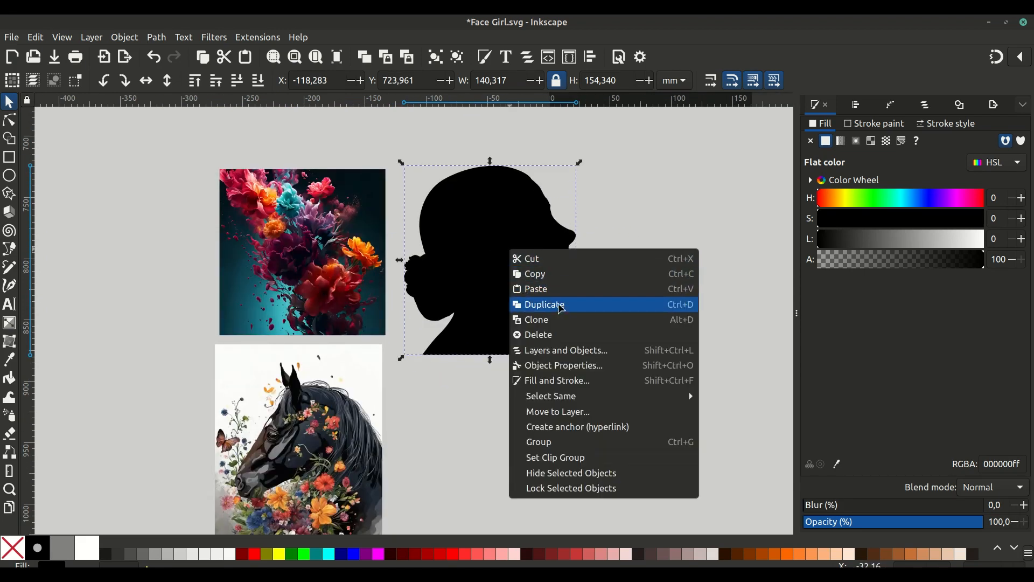
left_click(576, 310)
left_click_drag(496, 203, 508, 416)
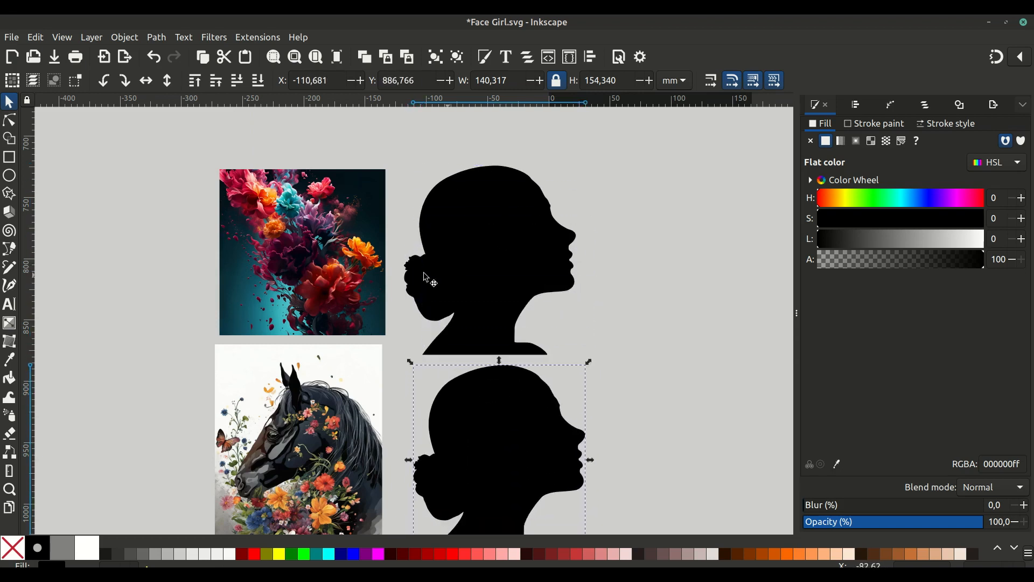
Scale the original silhouette proportionally to about 94.9 × 104.4 mm and move it onto the flower picture
scroll(299, 236, "up", 2)
scroll(494, 240, "right", 1)
scroll(518, 259, "down", 2)
left_click(520, 261)
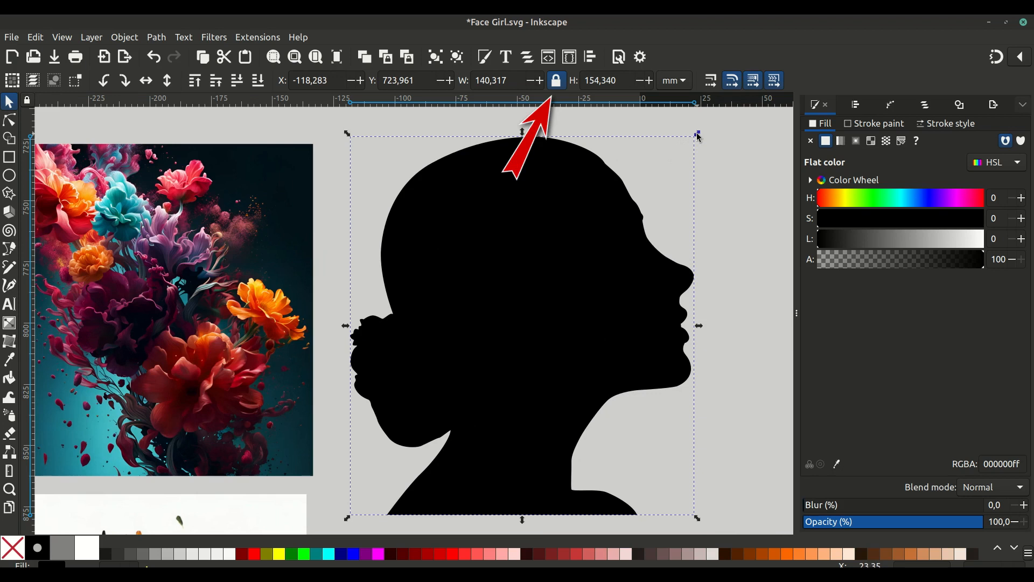
left_click_drag(699, 135, 588, 246)
left_click_drag(522, 388, 231, 273)
Position the silhouette over the flowers at X -230.925, Y 727.751 mm using 63.4% opacity, and restore its opacity to 100%
left_click_drag(954, 524, 918, 524)
left_click_drag(206, 255, 367, 262)
scroll(344, 272, "up", 1)
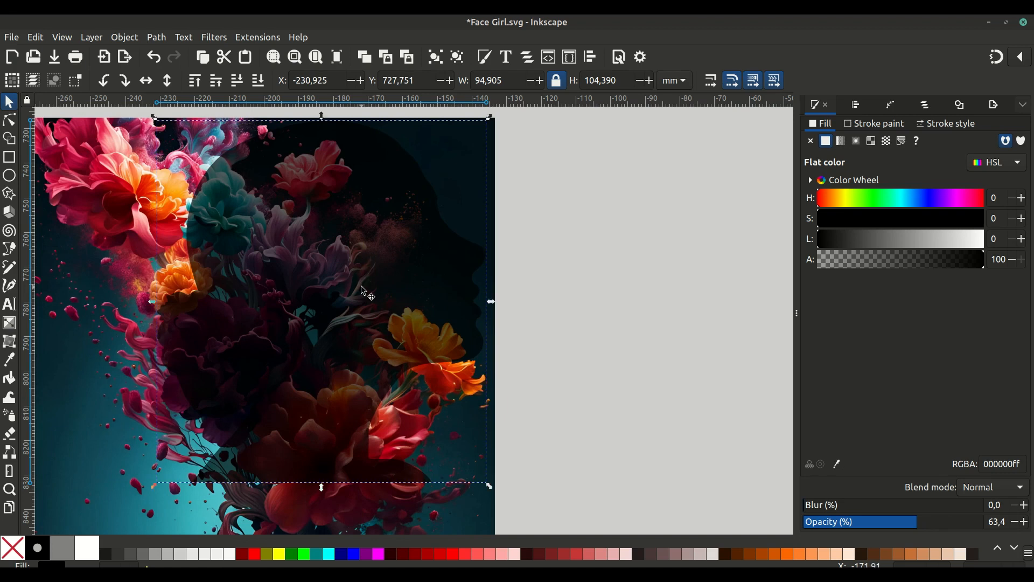
scroll(425, 308, "down", 1)
left_click_drag(475, 343, 462, 312)
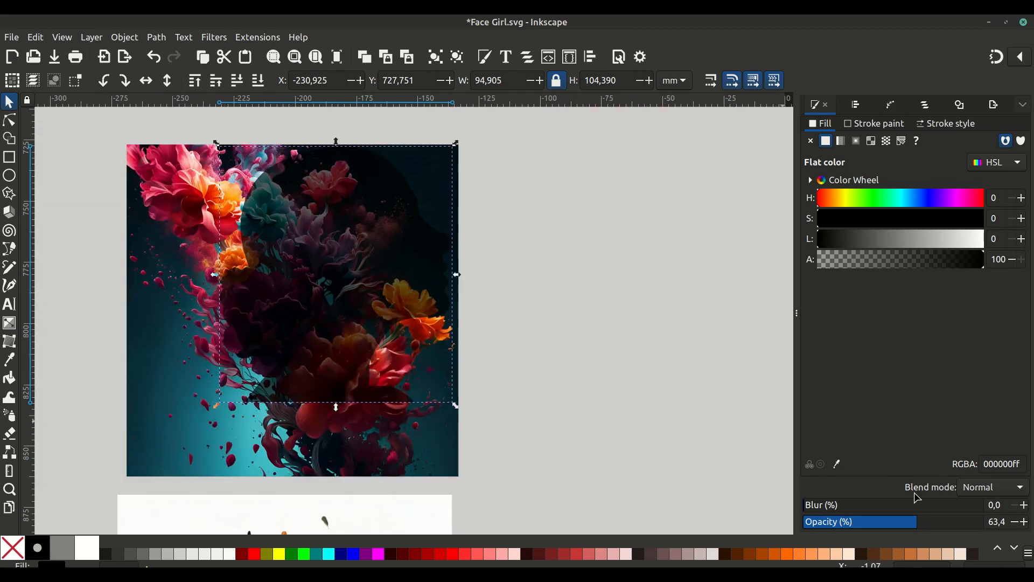
left_click_drag(918, 525, 984, 525)
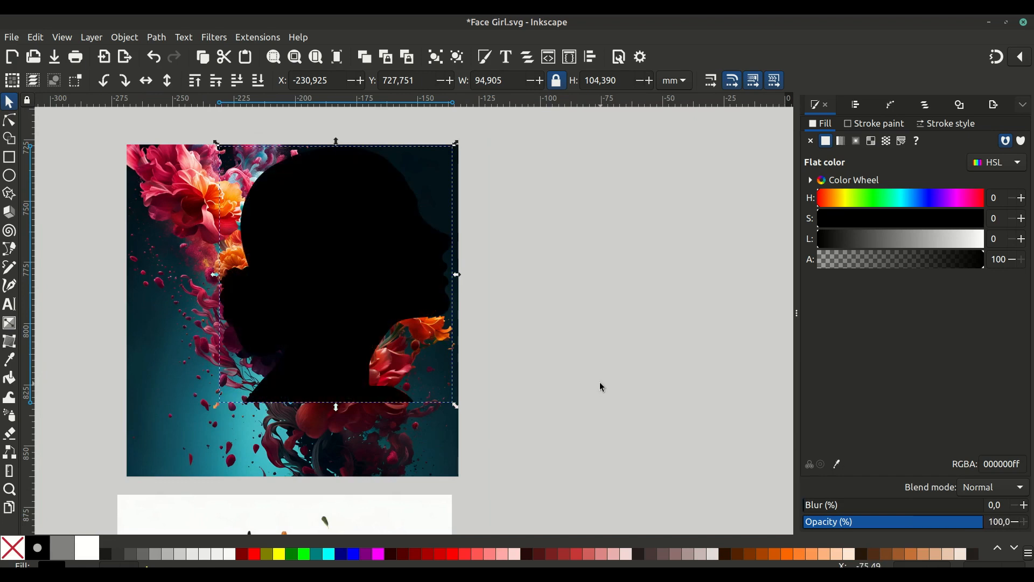
left_click(513, 357)
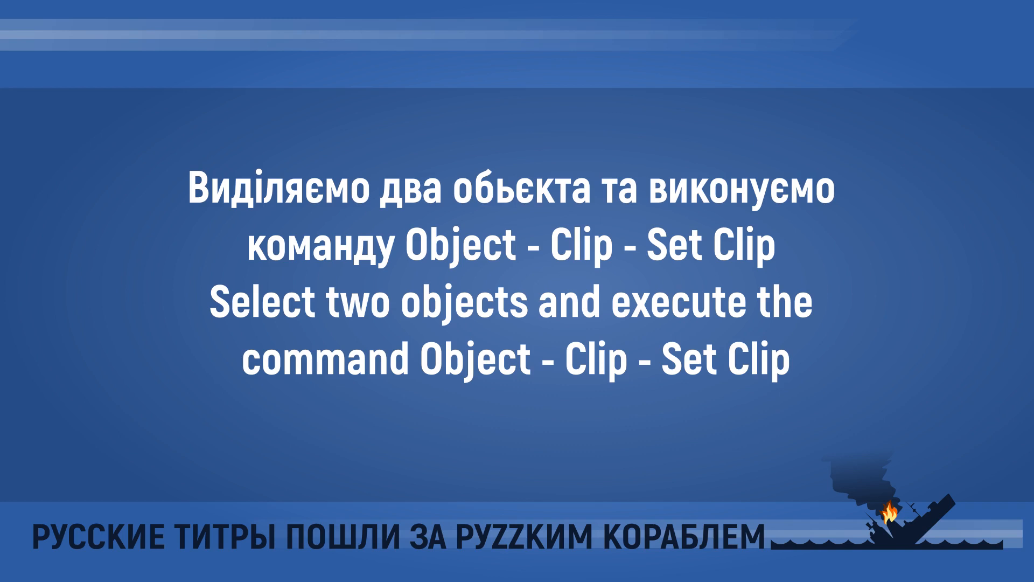
Clip the flower picture with the silhouette and move the clipped head to X -242.298, Y 737.318 mm
left_click_drag(103, 127, 490, 489)
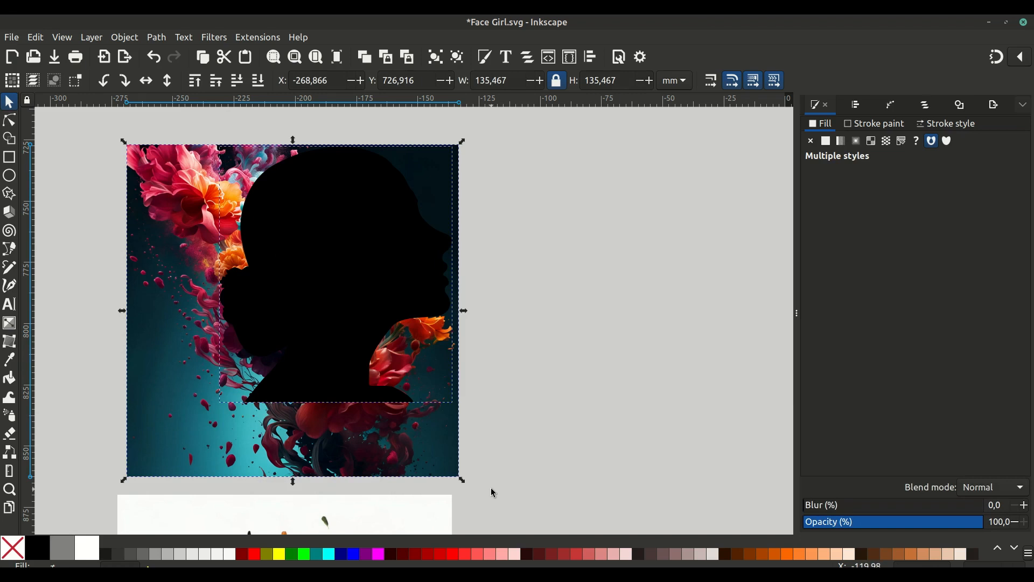
right_click(360, 279)
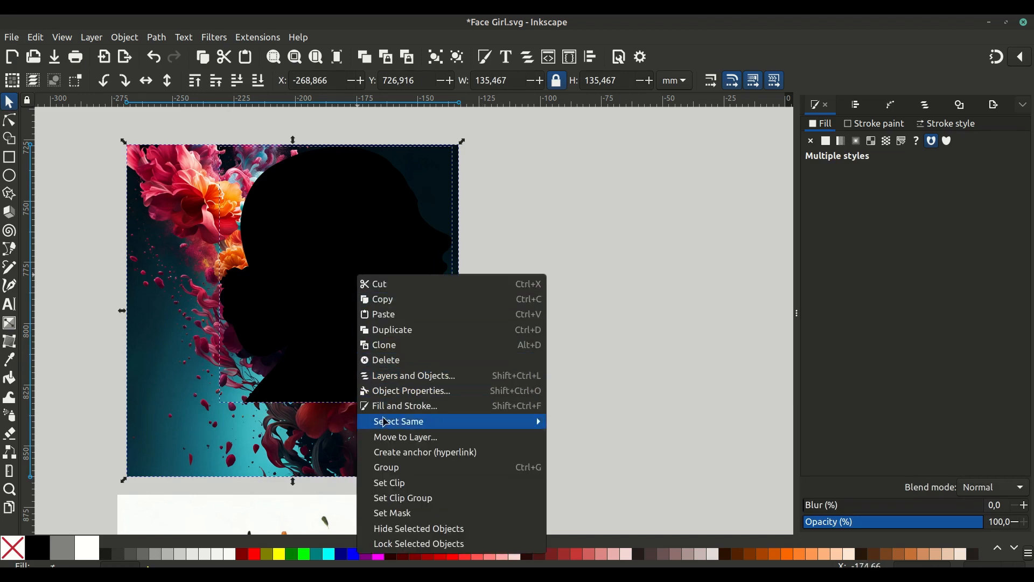
left_click(408, 483)
left_click_drag(386, 266, 360, 290)
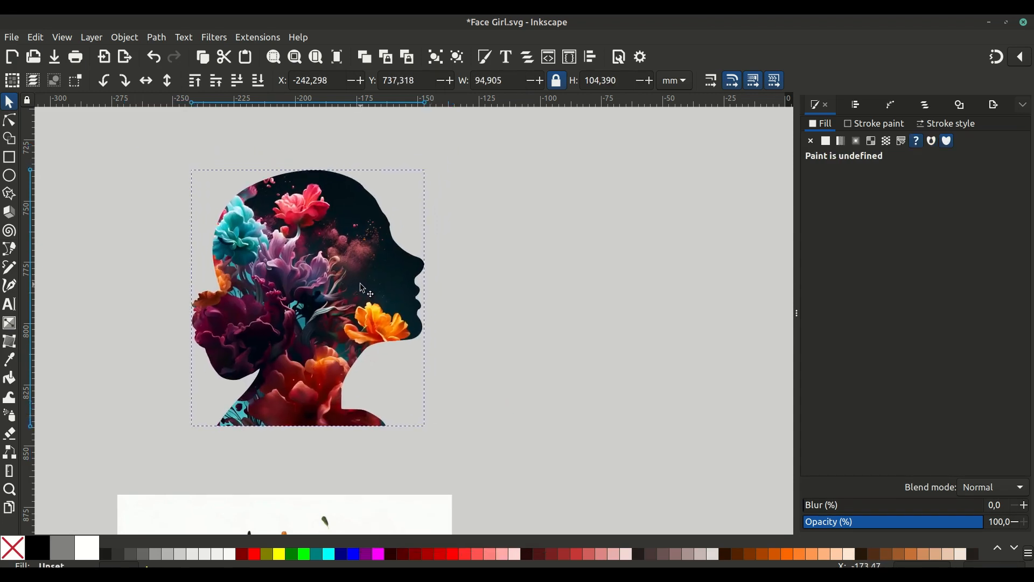
left_click(454, 327)
Flip the duplicate silhouette beside the horse picture horizontally so it faces the horse picture
scroll(454, 329, "down", 6)
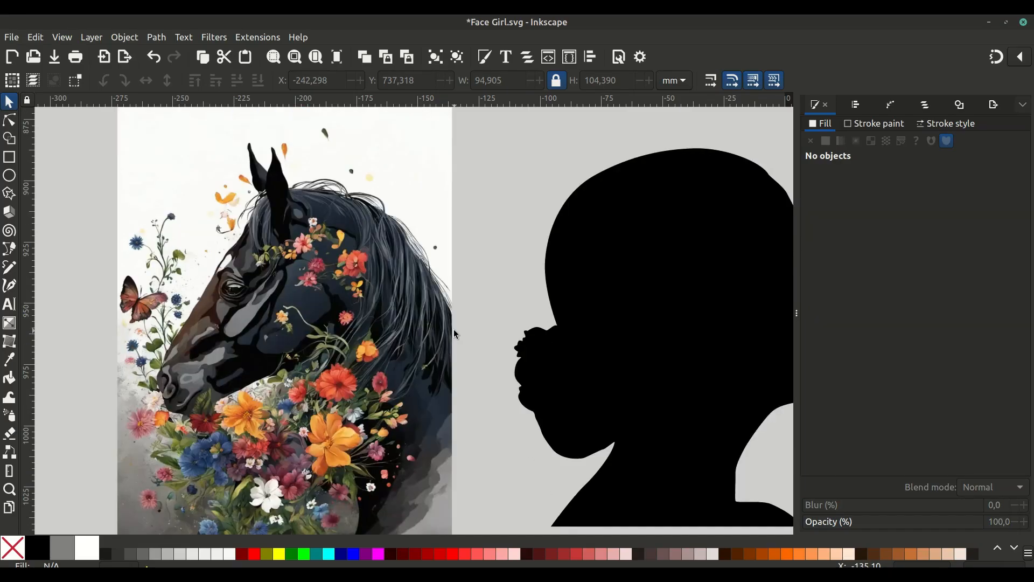
left_click(628, 281)
key("minus")
left_click_drag(628, 282, 572, 262)
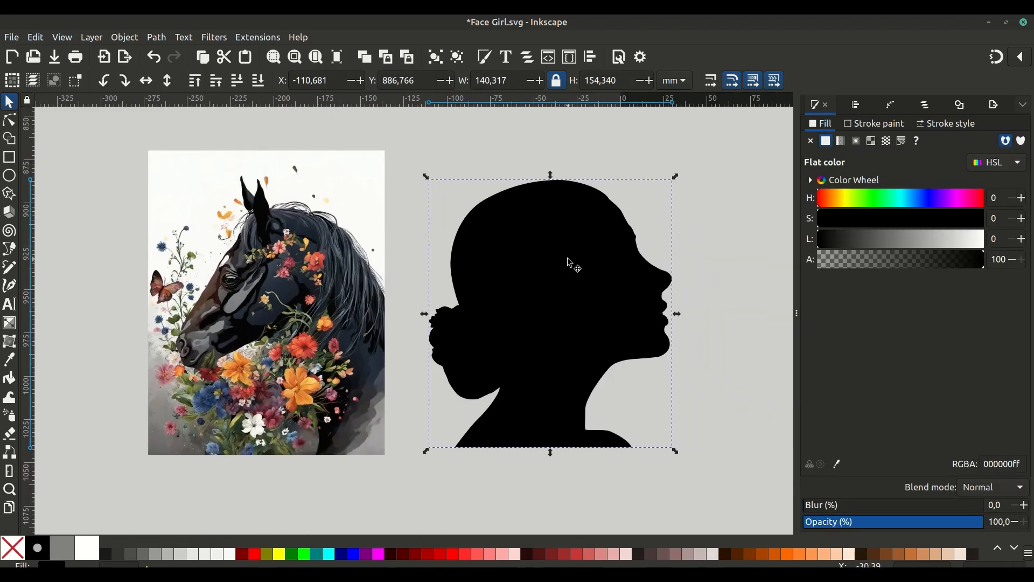
left_click(151, 81)
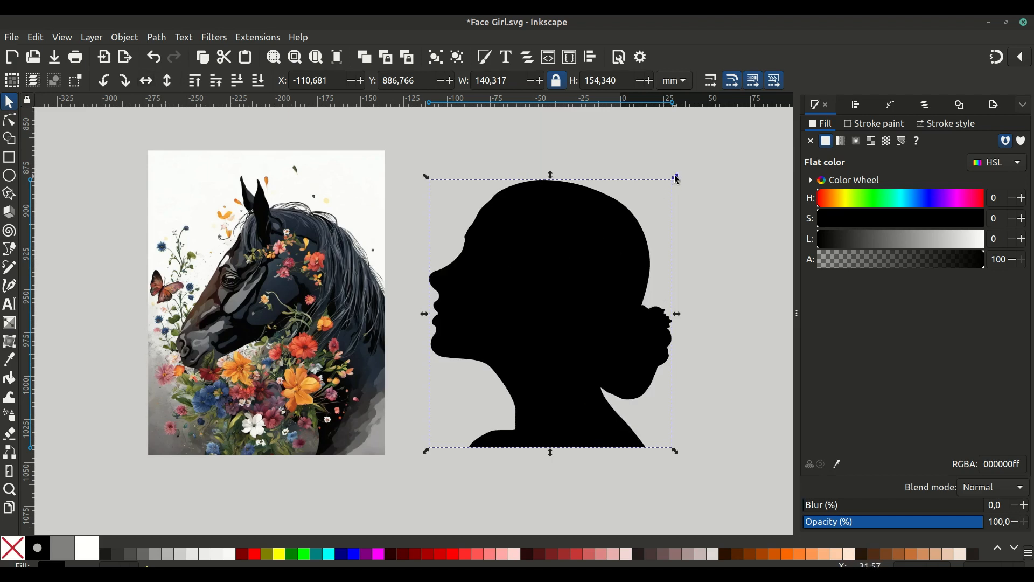
Scale the flipped silhouette to about 99.6 × 109.6 mm and place it over the lower part of the horse picture
left_click_drag(677, 179, 618, 266)
left_click_drag(555, 323, 364, 327)
scroll(390, 329, "up", 1)
left_click_drag(447, 210, 456, 182)
left_click_drag(388, 295, 381, 325)
key("minus")
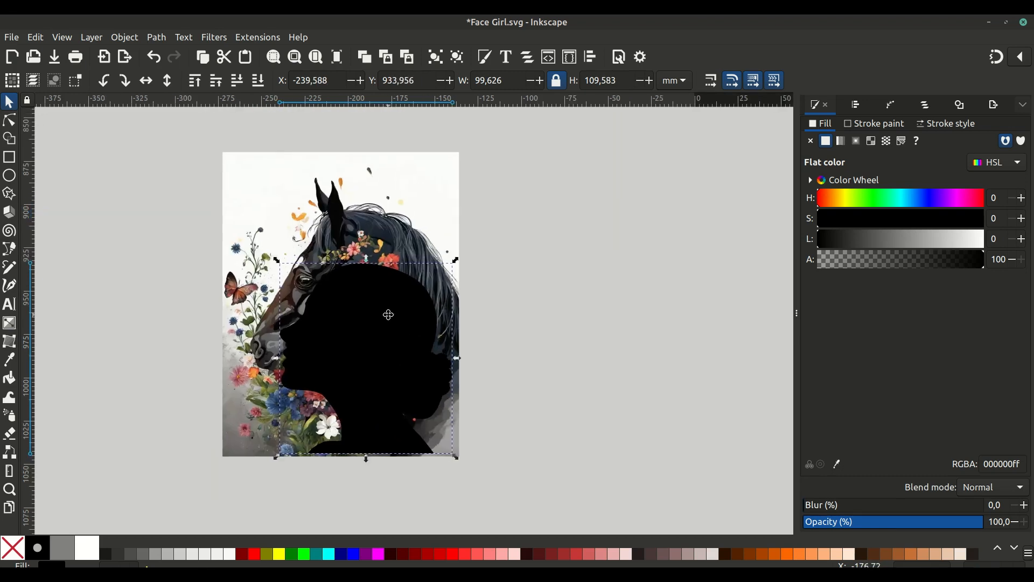
Clip the horse picture with the silhouette on top of it
left_click_drag(174, 136, 502, 491)
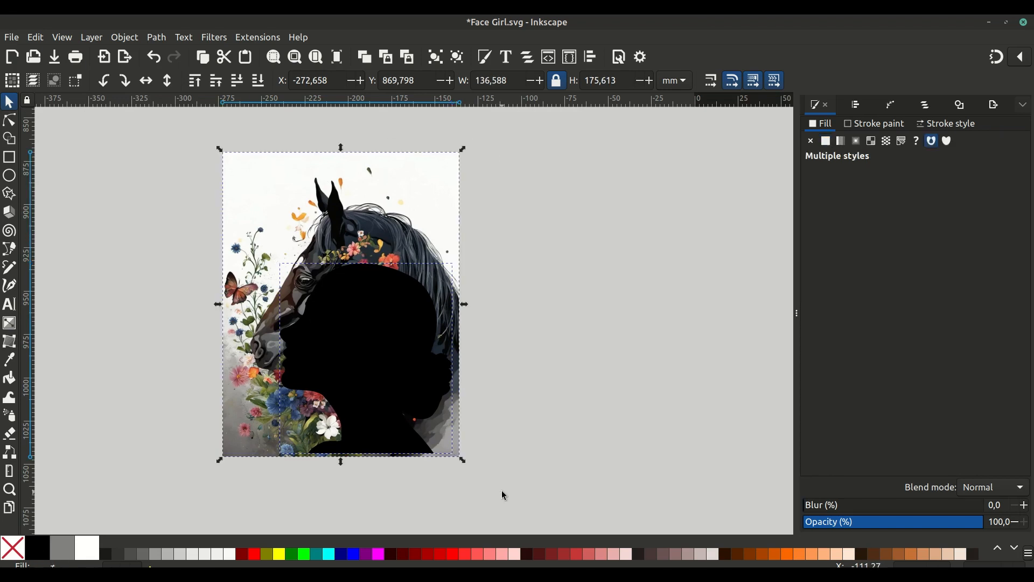
right_click(328, 297)
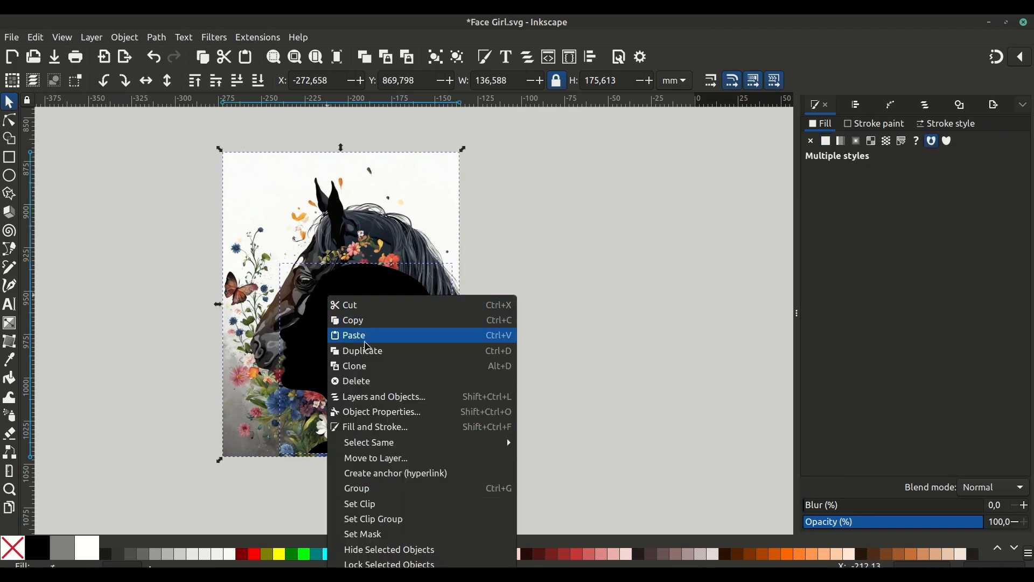
left_click(382, 506)
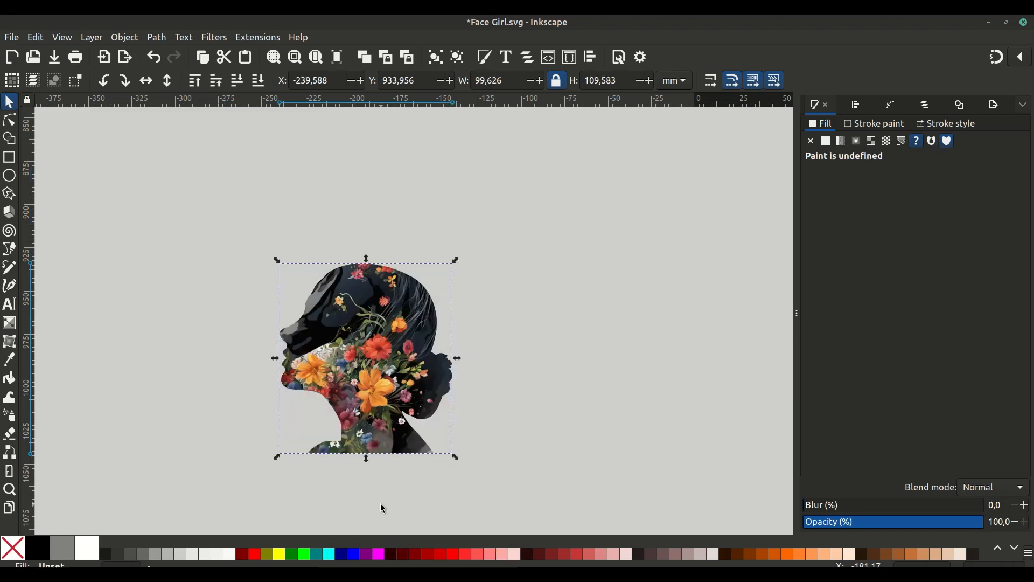
Move the clipped horse head beside the clipped flower head and flip it horizontally
left_click_drag(374, 376, 476, 318)
scroll(477, 320, "up", 1, "ctrl")
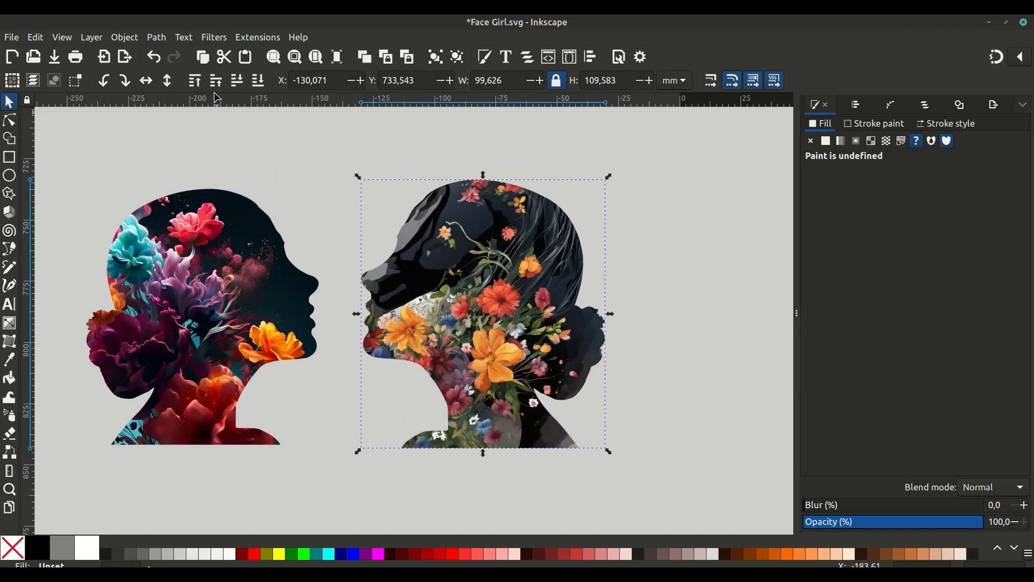
left_click(153, 81)
mouse_move(478, 279)
left_mouse_down()
mouse_move(491, 278)
mouse_move(478, 273)
left_mouse_up()
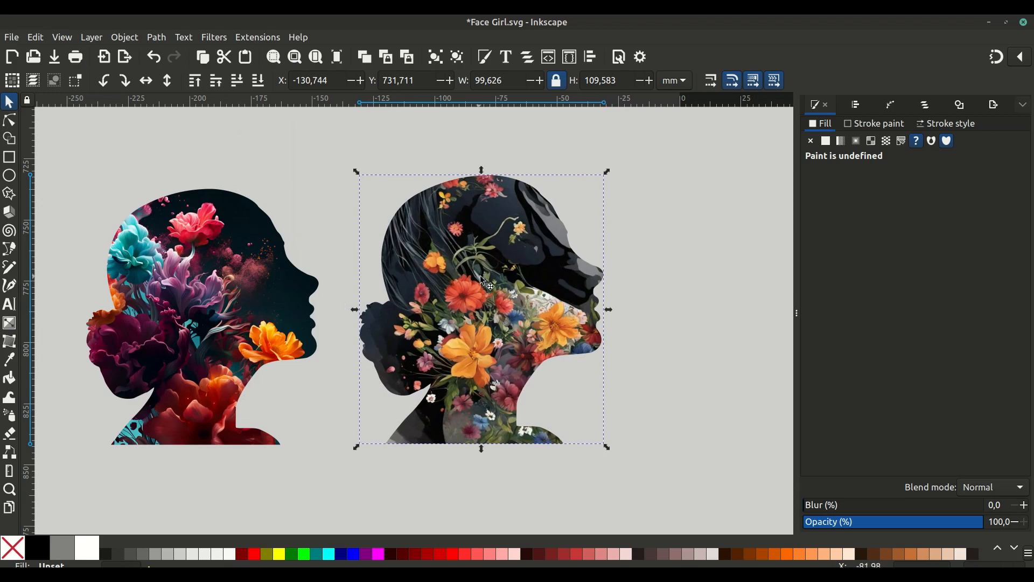
left_click(638, 366)
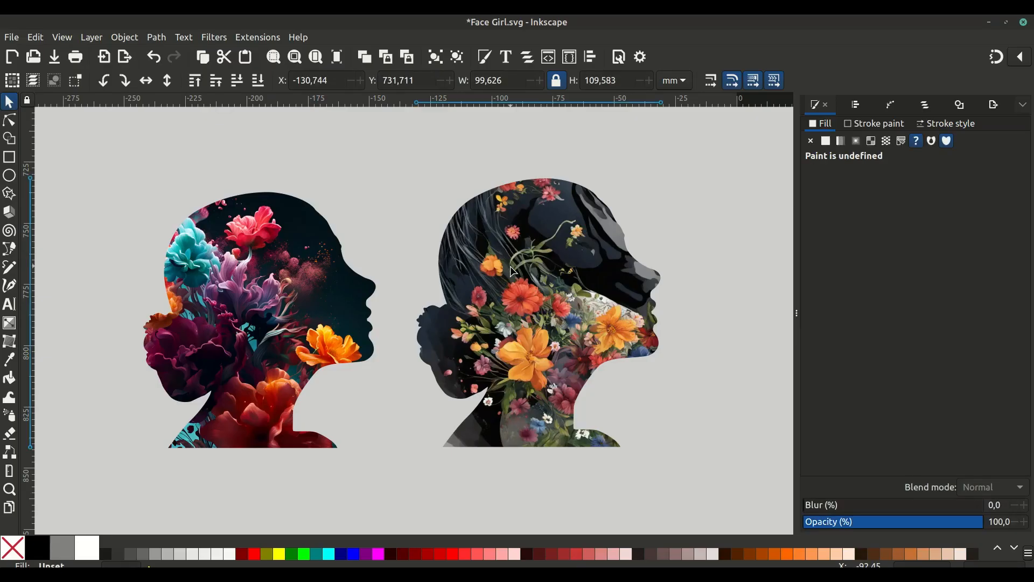
Release the clip on the horse head and move the horse picture and the silhouette apart
right_click(512, 269)
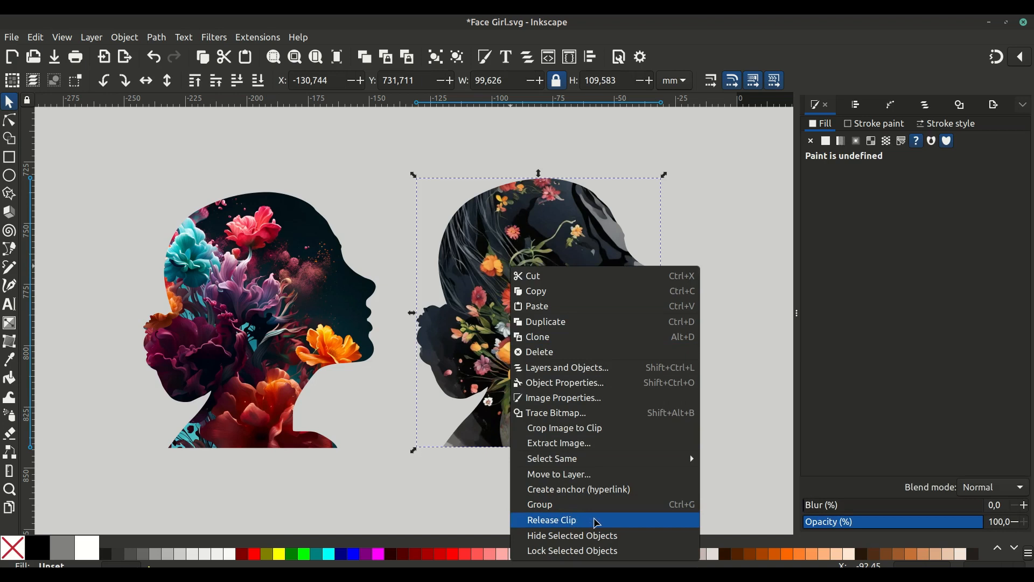
left_click(596, 520)
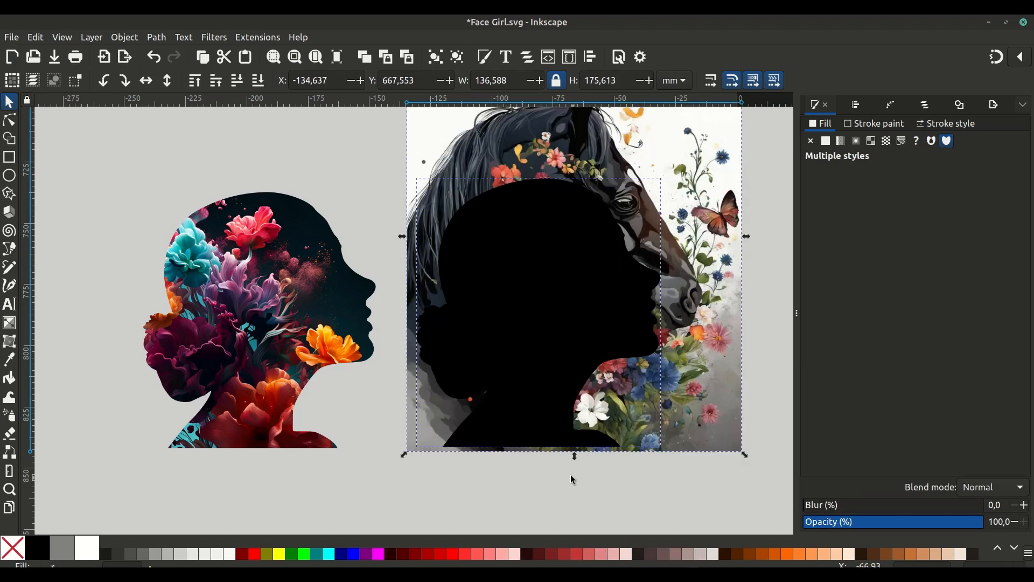
key("Escape")
left_click_drag(642, 158, 788, 177)
left_click(503, 351)
left_click_drag(503, 351, 462, 422)
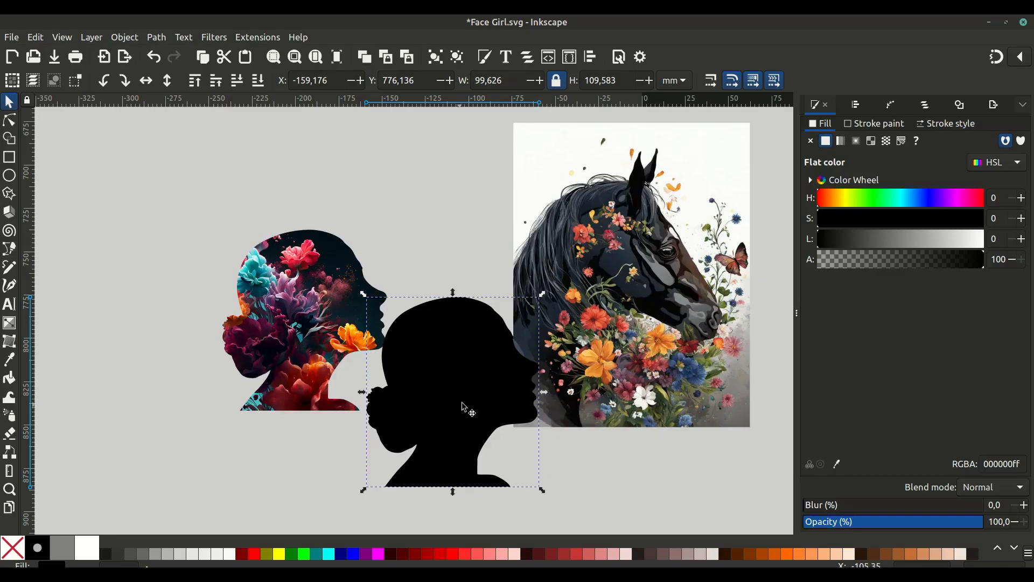
Raise the silhouette to the top of the stack and move it onto the sunset picture
scroll(468, 273, "down", 3)
left_click_drag(468, 273, 459, 474)
left_click(195, 80)
scroll(452, 332, "down", 4)
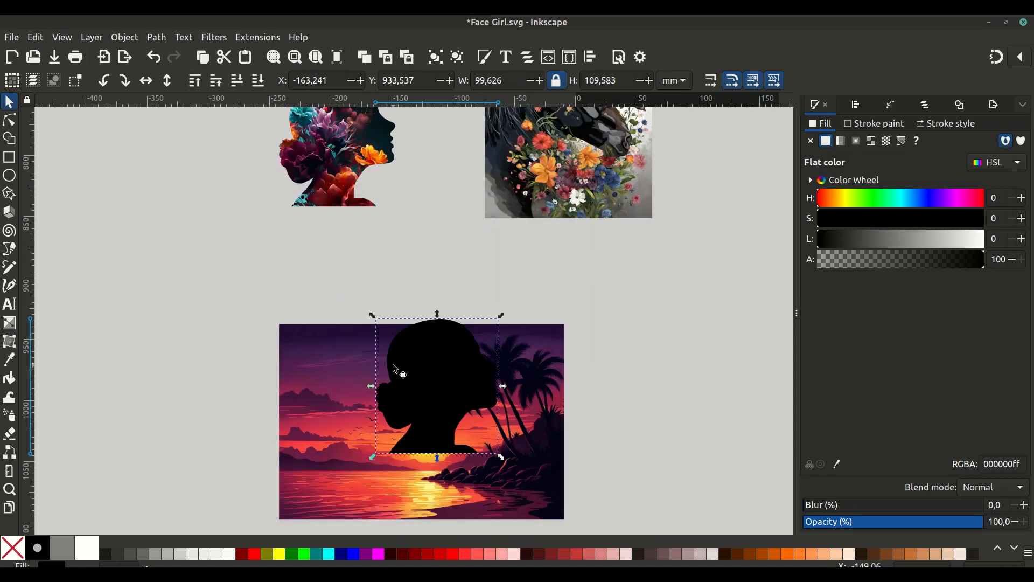
scroll(431, 350, "down", 3)
scroll(424, 332, "up", 1)
left_click_drag(428, 339, 425, 416)
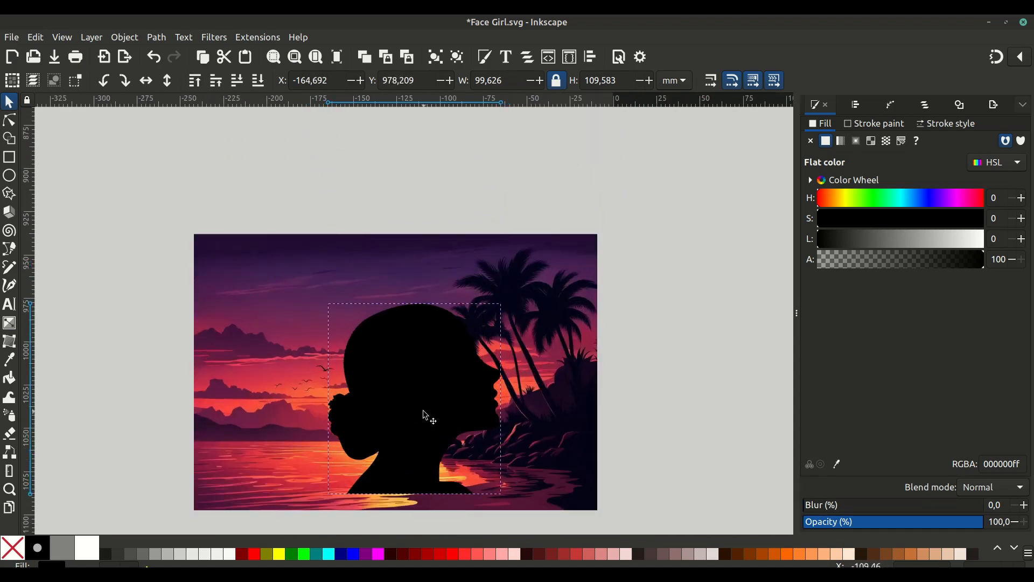
Scale the sunset picture to about 188.5 × 129 mm and position the silhouette over it at X -173.226, Y 984.353 mm
left_click(515, 269)
left_click_drag(603, 236, 567, 284)
scroll(467, 348, "down", 1)
scroll(467, 348, "up", 1)
scroll(447, 383, "down", 3)
scroll(447, 383, "left", 2)
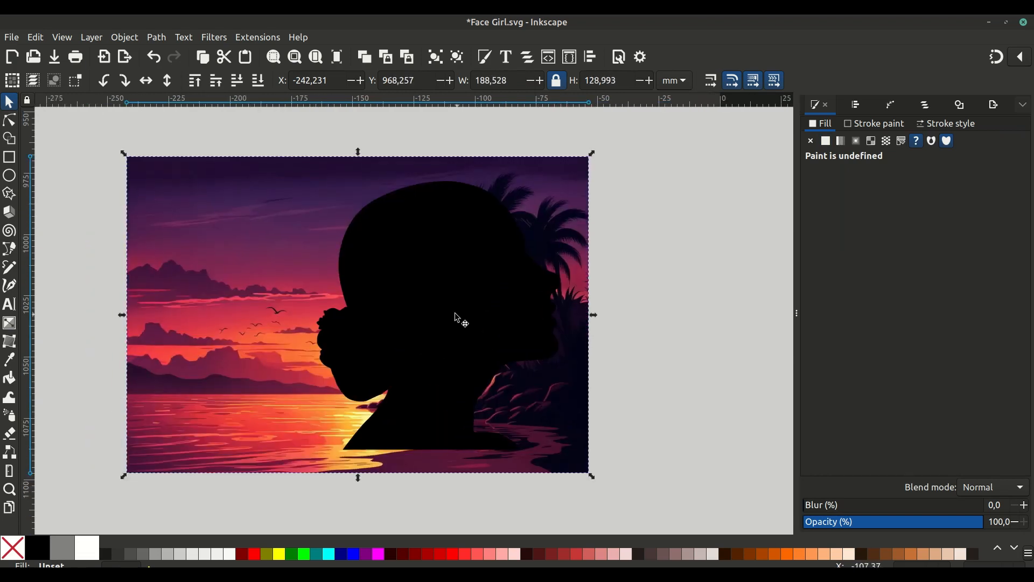
left_click(446, 321)
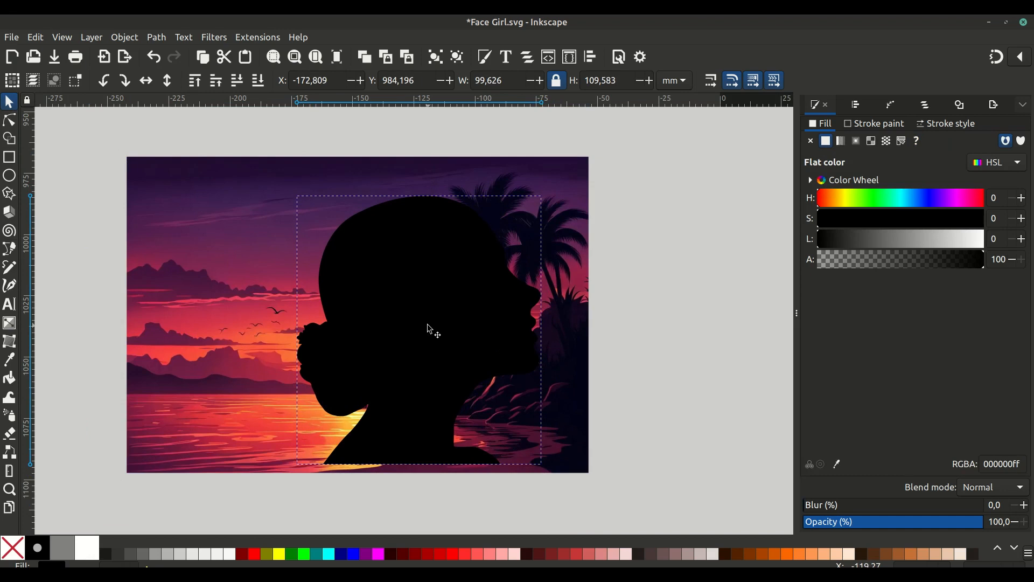
left_click_drag(429, 329, 429, 330)
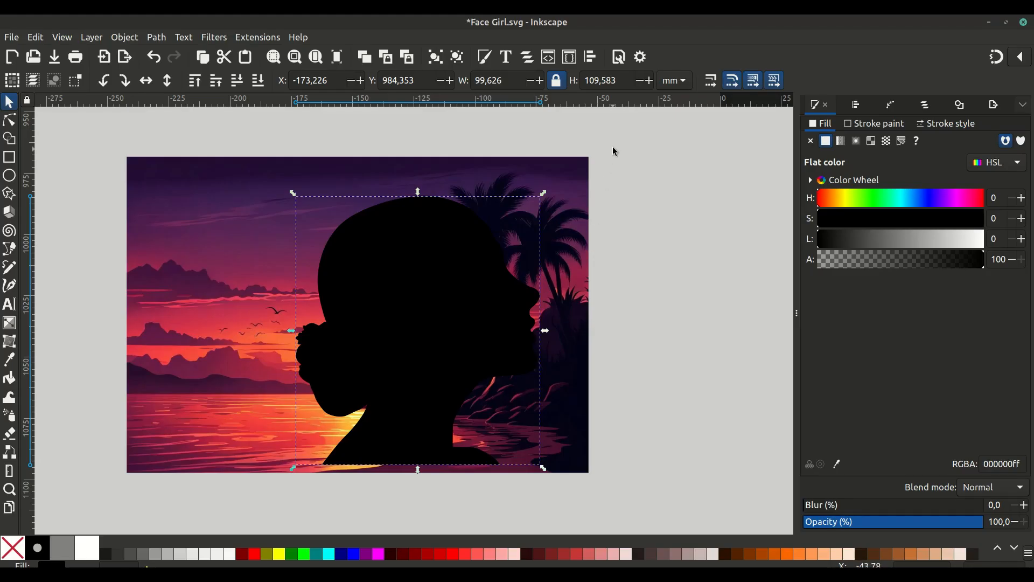
Clip the sunset picture to the head shape by setting the silhouette over it as the clip
left_click_drag(619, 135, 87, 509)
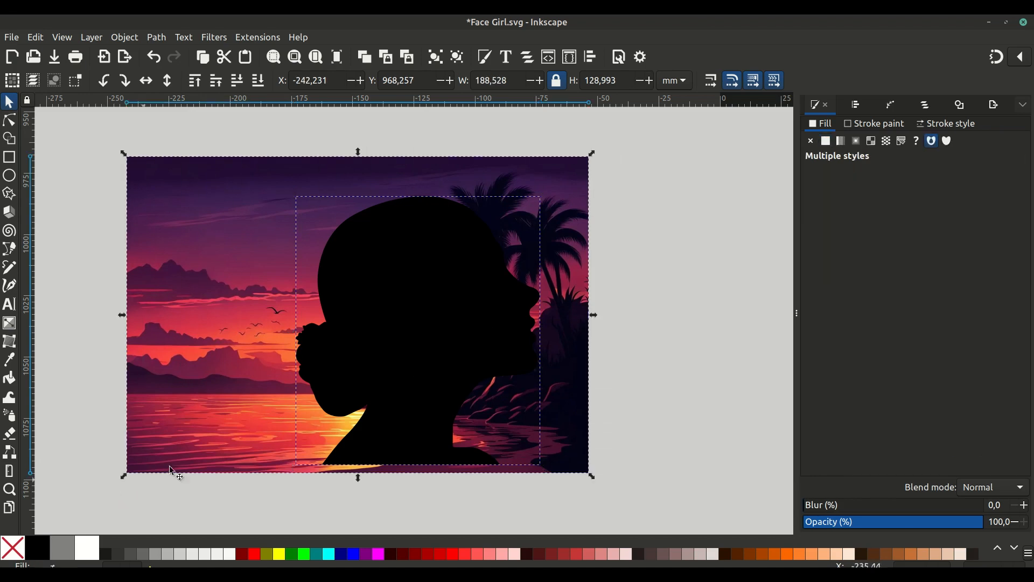
right_click(399, 333)
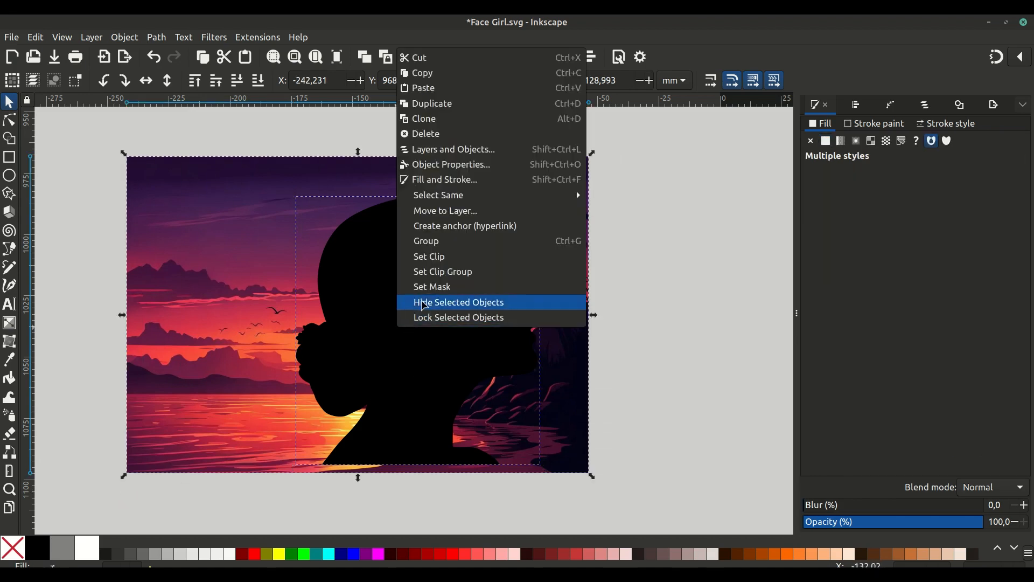
left_click(453, 260)
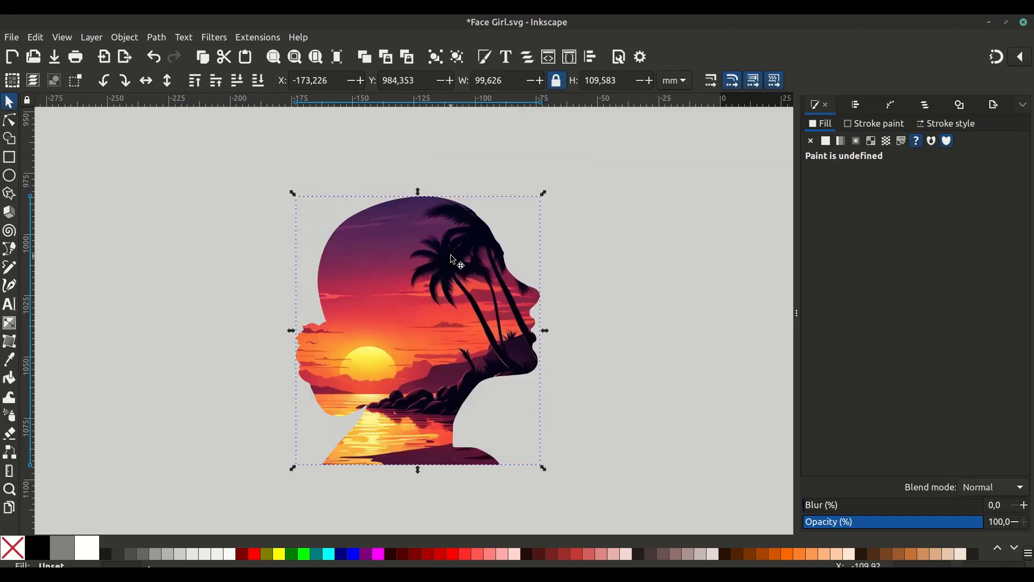
Move the clipped sunset head beside the clipped flower head, to about X -354.986, Y 739.389 mm
scroll(446, 355, "up", 4)
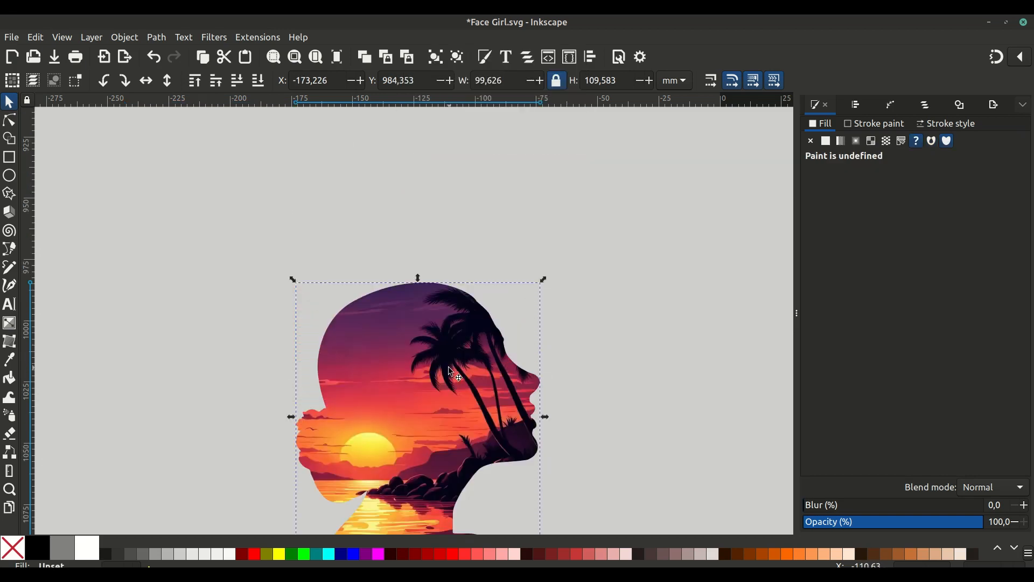
key("minus")
key("minus")
left_click_drag(449, 367, 231, 153)
scroll(277, 241, "up", 5)
scroll(277, 241, "left", 1)
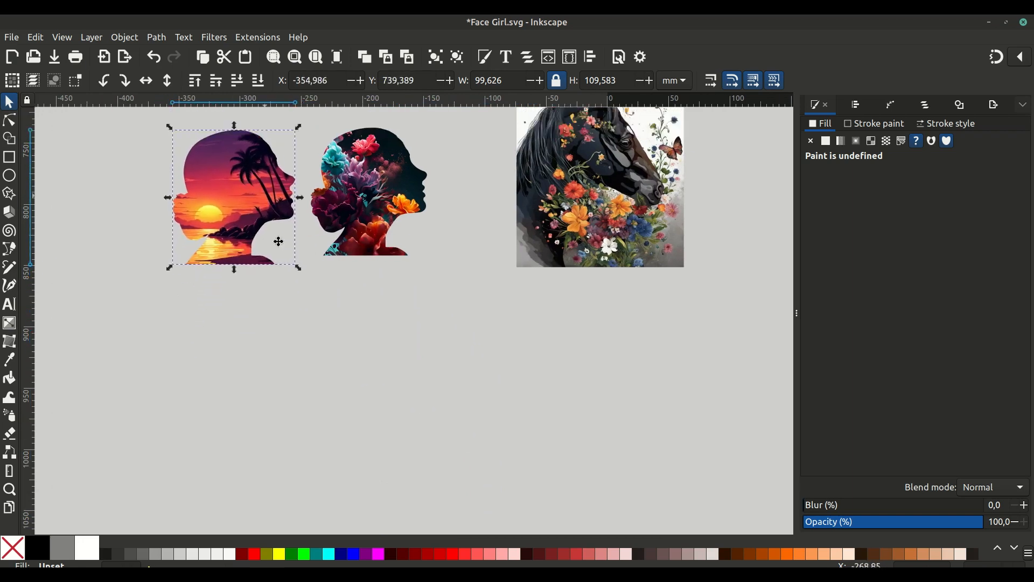
scroll(294, 319, "up", 2, "ctrl")
left_click_drag(271, 322, 280, 314)
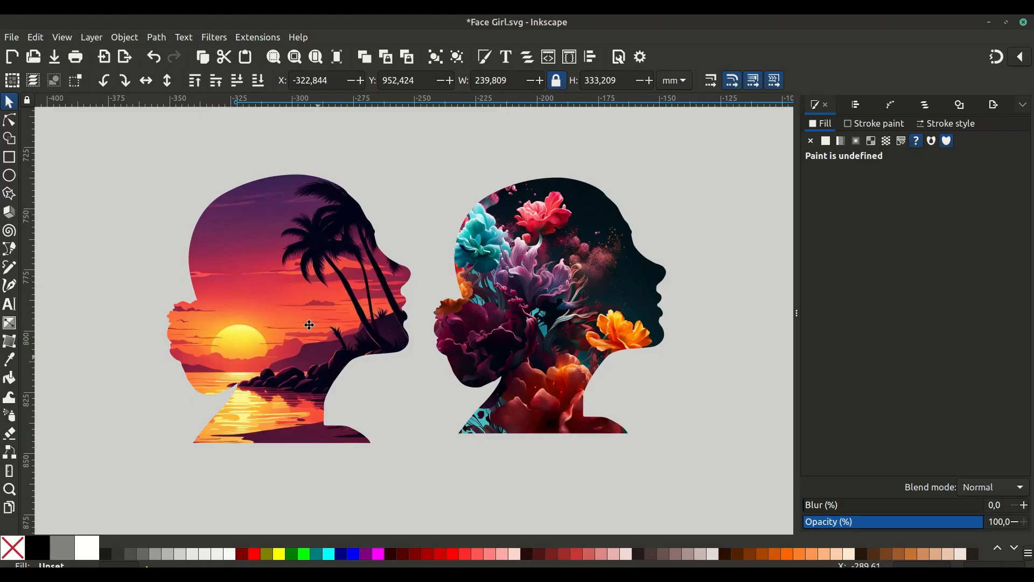
Move the clipped sunset and flower heads together onto the T-shirt photo and raise them to the top of the stack
scroll(397, 318, "down", 4)
left_click_drag(231, 156, 525, 387)
left_click_drag(459, 296, 440, 461)
left_click(197, 85)
scroll(527, 174, "down", 5)
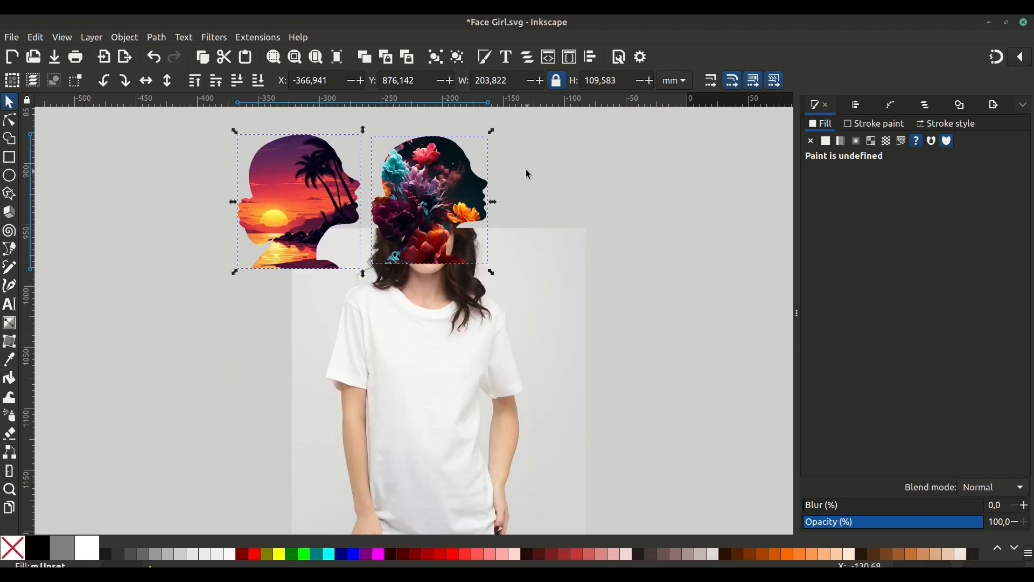
Scale both heads down together, the sunset head to about 73.2 × 80.5 mm, and place the sunset head on the T-shirt's chest
left_click_drag(491, 135, 443, 170)
left_click_drag(278, 230, 439, 416)
key("Escape")
left_click_drag(424, 365, 383, 282)
scroll(348, 293, "up", 1)
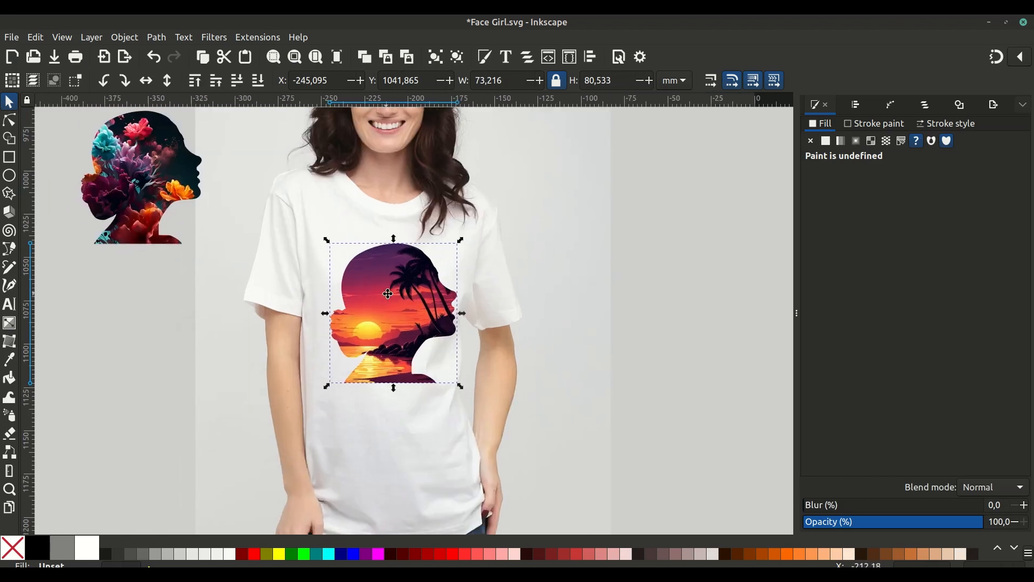
Move the flower head clear of the photo to about X -421.647, Y 984.448 mm and adjust the sunset head's position on the shirt
left_click_drag(158, 185, 112, 219)
left_click_drag(398, 305, 390, 296)
scroll(497, 295, "down", 1)
left_click_drag(497, 296, 446, 272)
Duplicate the T-shirt photo and place the copy beside the original at X -65.073, Y 952.424 mm
left_click(448, 254)
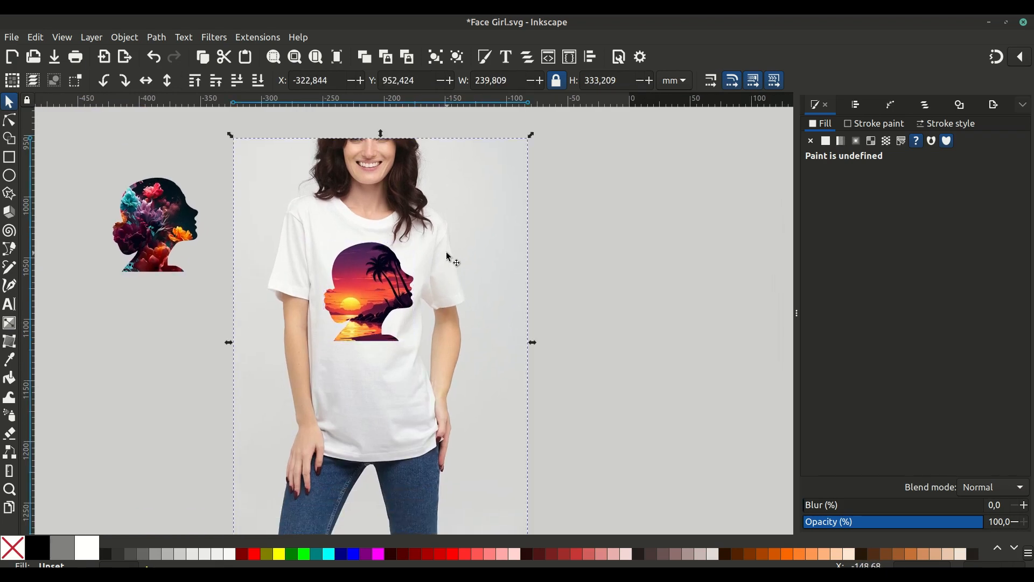
right_click(447, 253)
left_click(475, 308)
left_click_drag(291, 375, 596, 364)
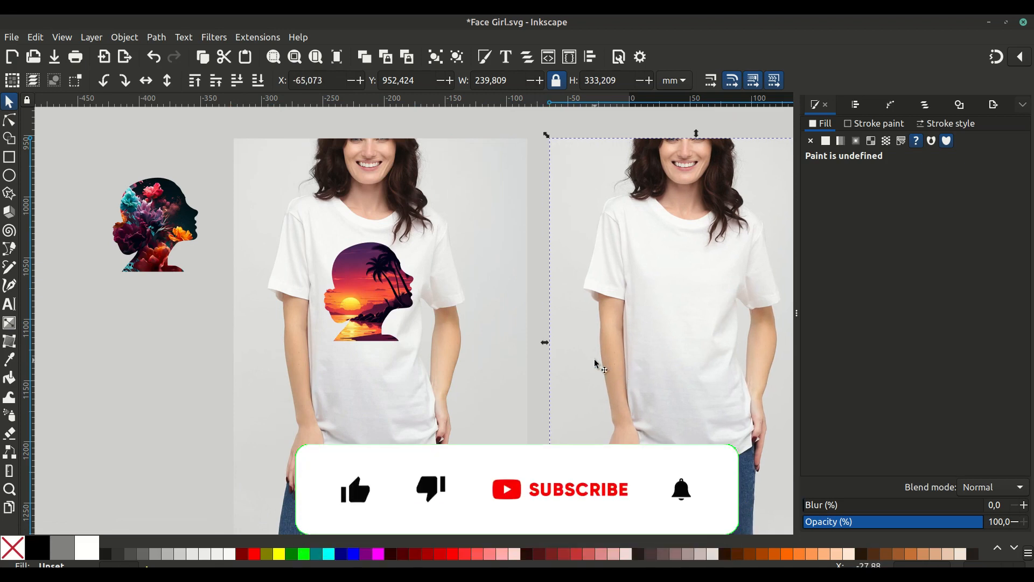
Raise the flower head to the top of the stack and centre it on the chest of the copied T-shirt photo
left_click(138, 215)
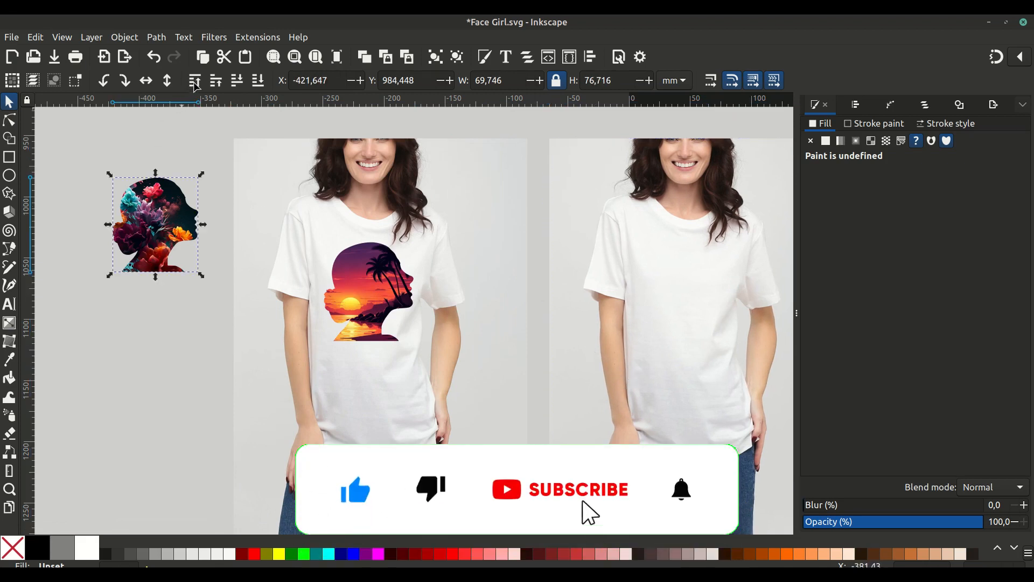
left_click_drag(155, 213, 690, 283)
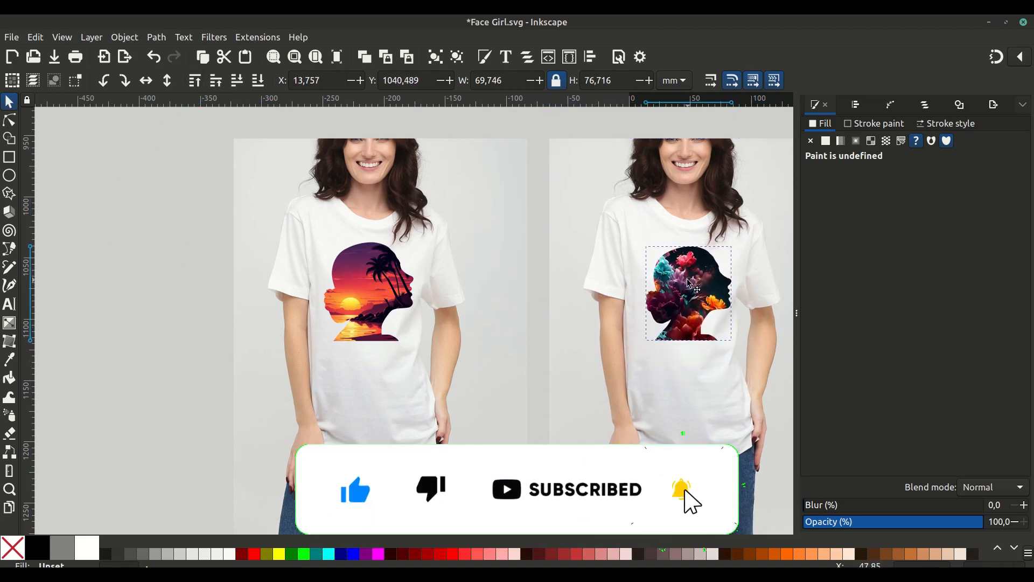
scroll(675, 276, "right", 13)
scroll(401, 296, "up", 2)
left_click_drag(424, 269, 421, 267)
left_click(624, 263)
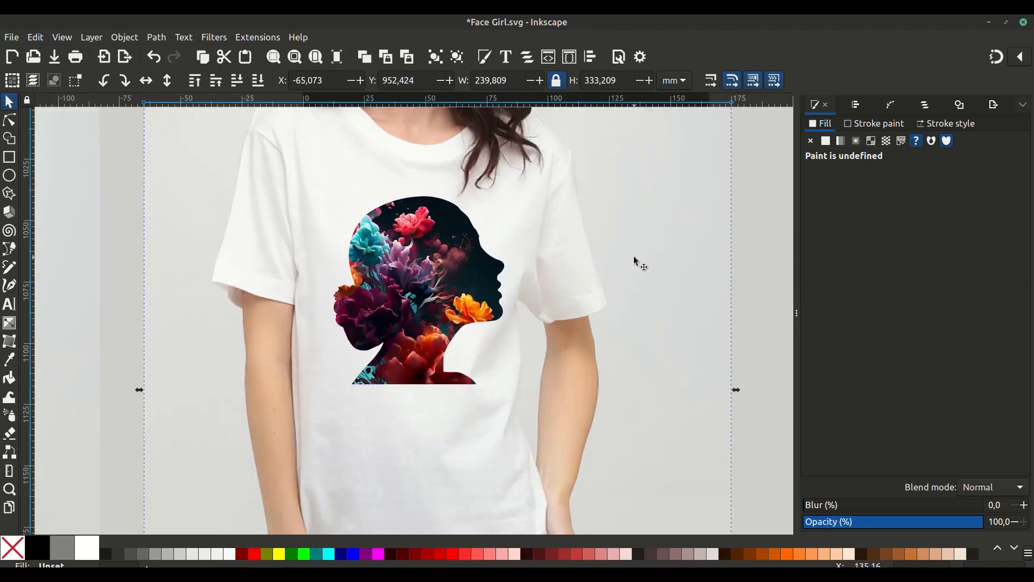
key("minus")
left_click_drag(572, 272, 789, 302)
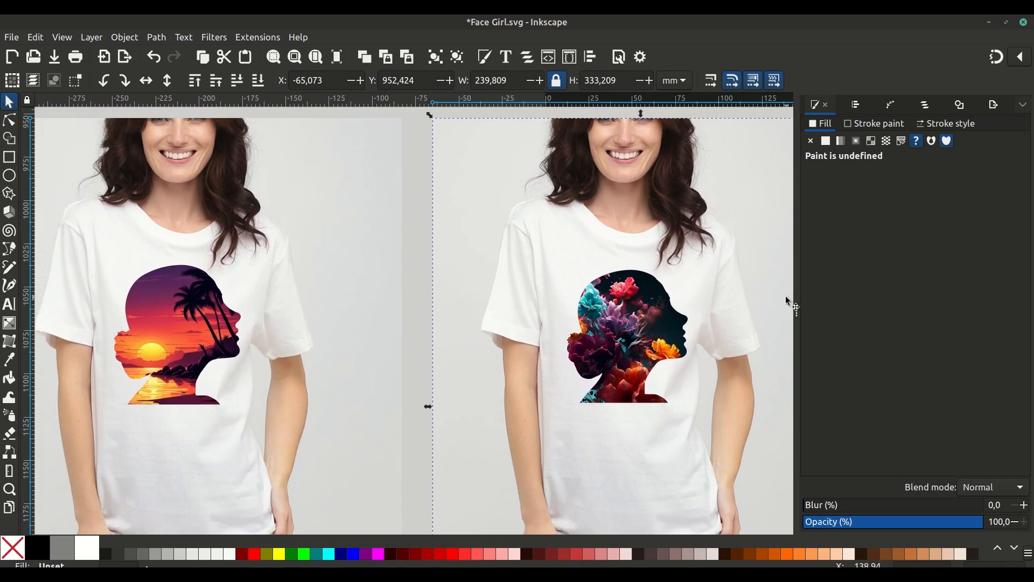
key("minus")
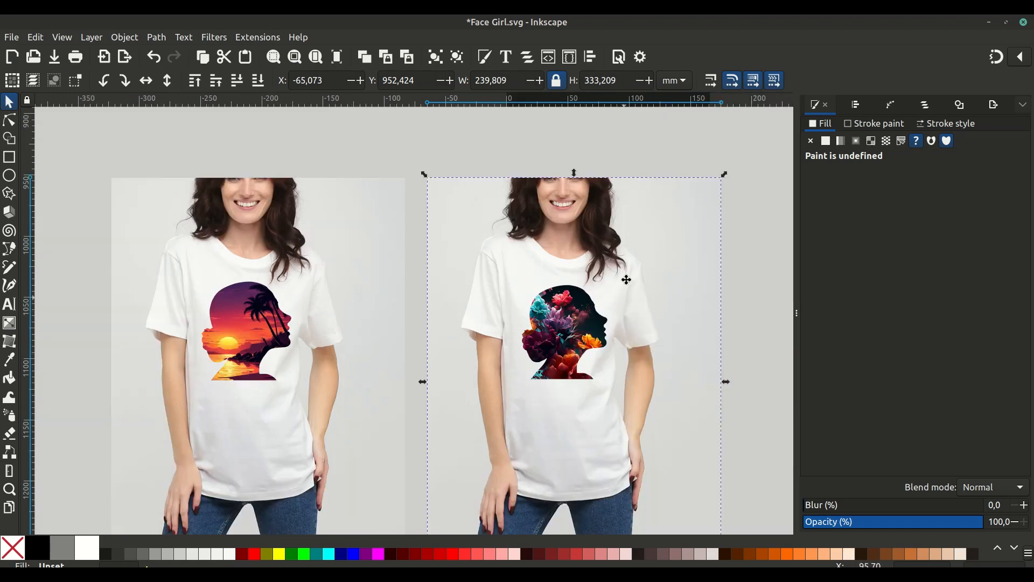
left_click_drag(623, 277, 621, 219)
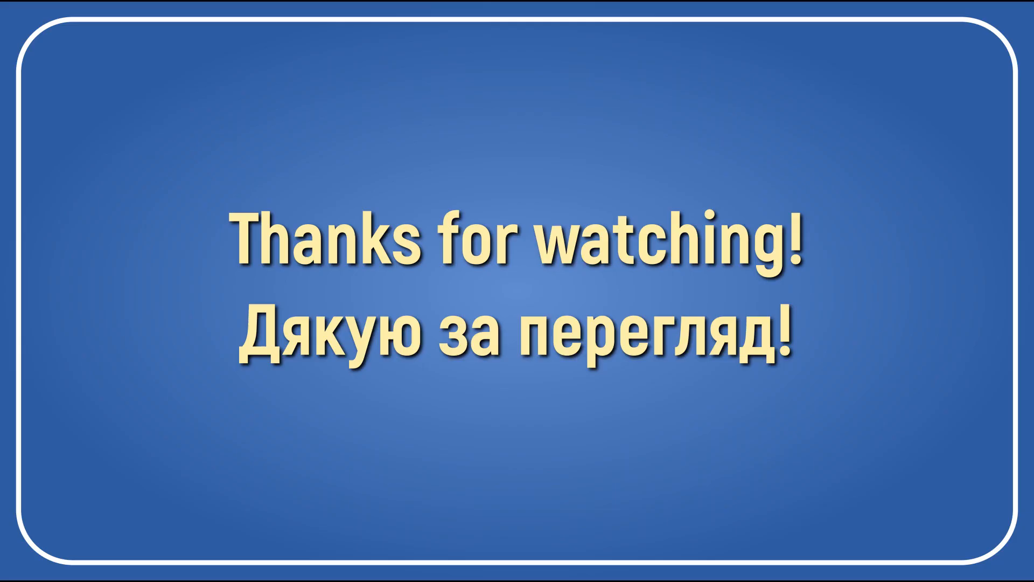